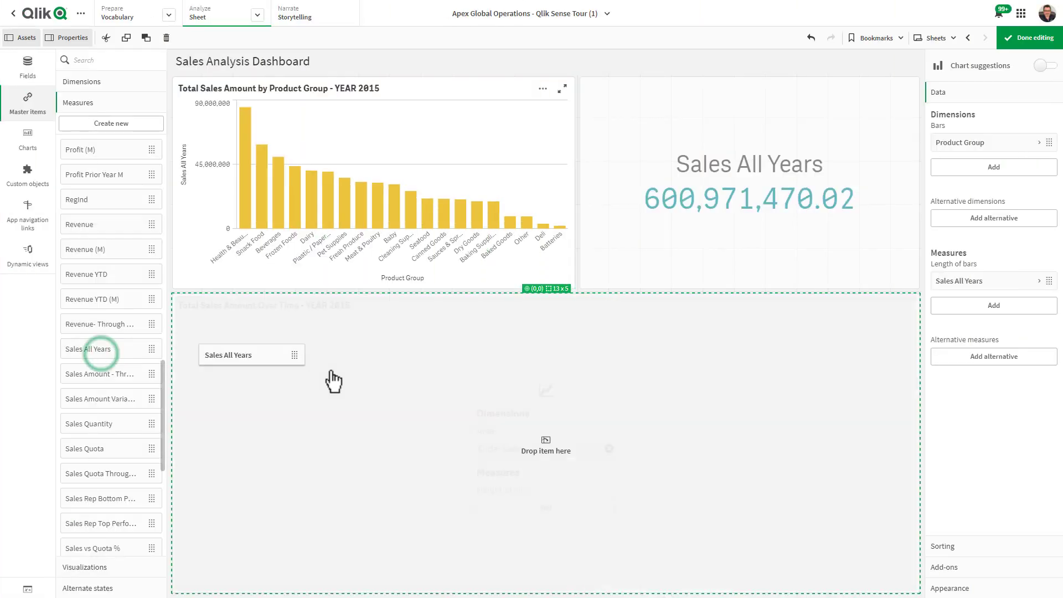
Drag the Sales All Years master measure onto the empty sheet area to create a line chart
left_click_drag(333, 380, 482, 458)
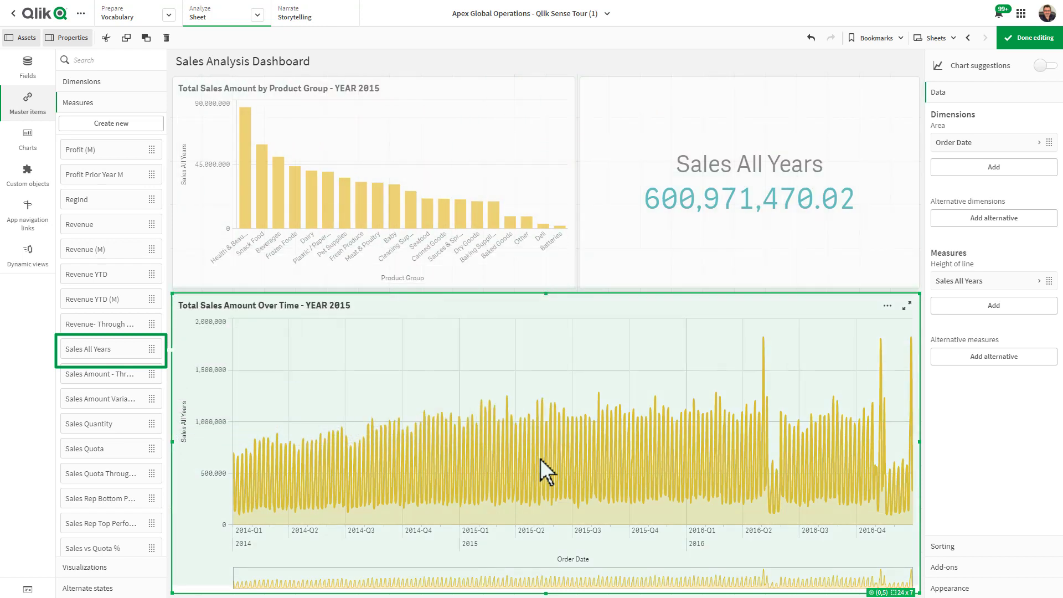
Rename the Sales All Years measure to 'Sales 2015' with a 2015-only expression, and save
left_click(972, 282)
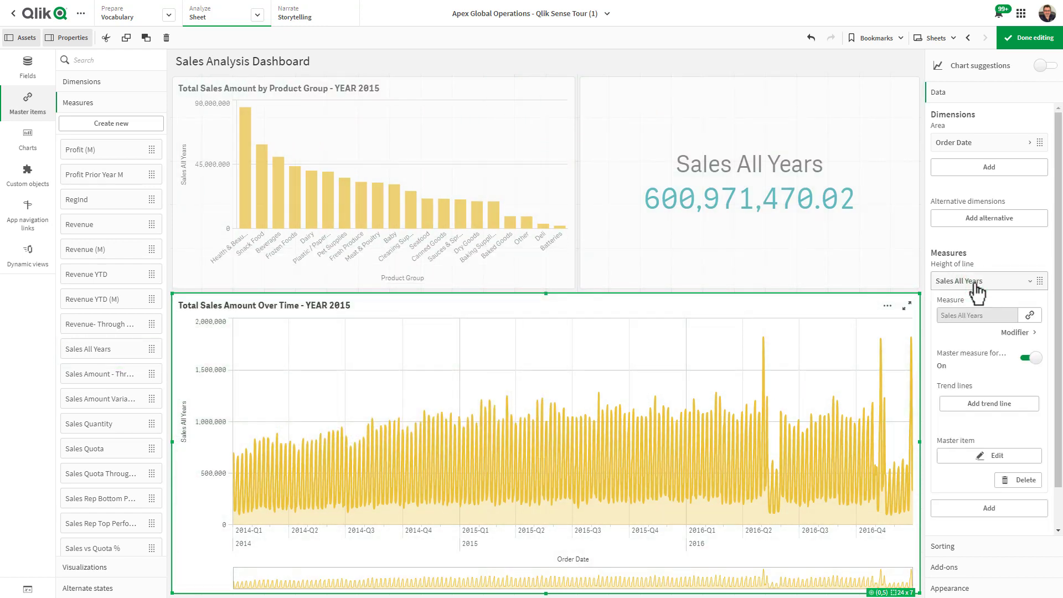
left_click(997, 456)
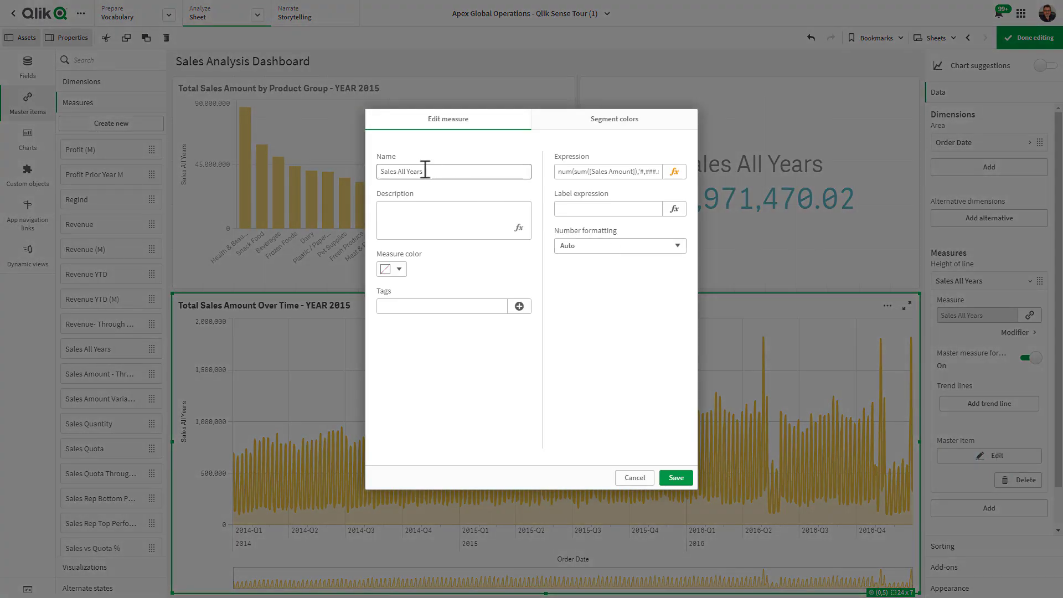
triple_click(401, 169)
type("Sales 2015")
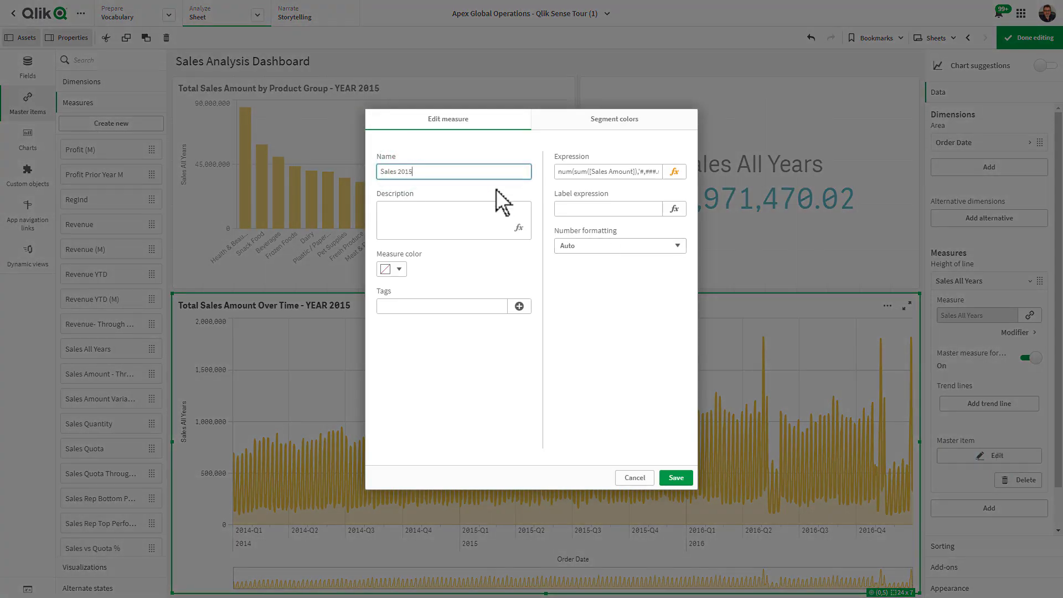
type("num(sum({<[Order Date.autoCalendar.Year]={2015}>}[Sales Amount]),'#,###.##')")
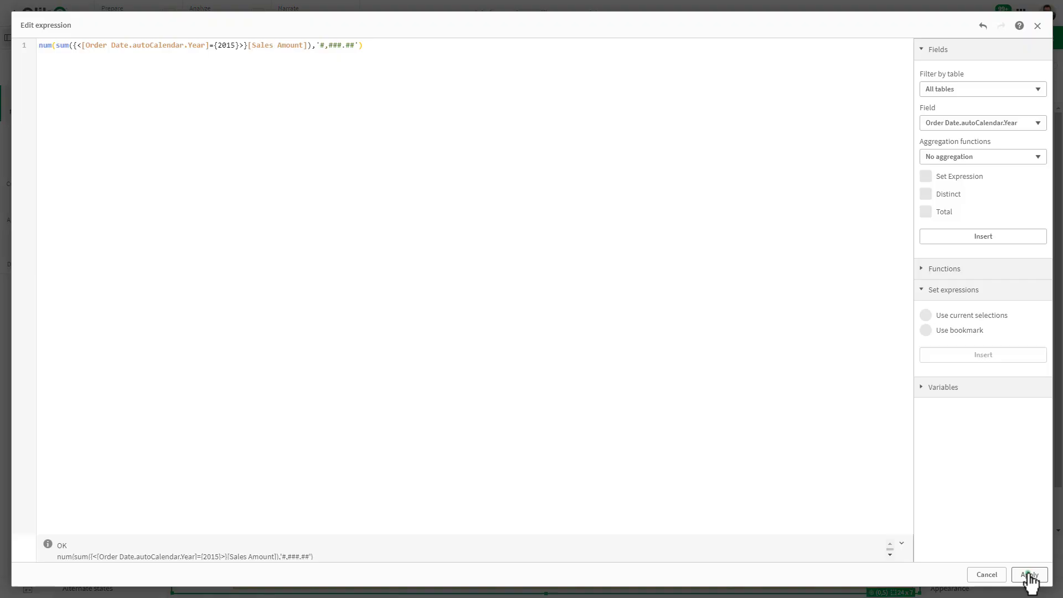
left_click(1029, 574)
left_click(681, 478)
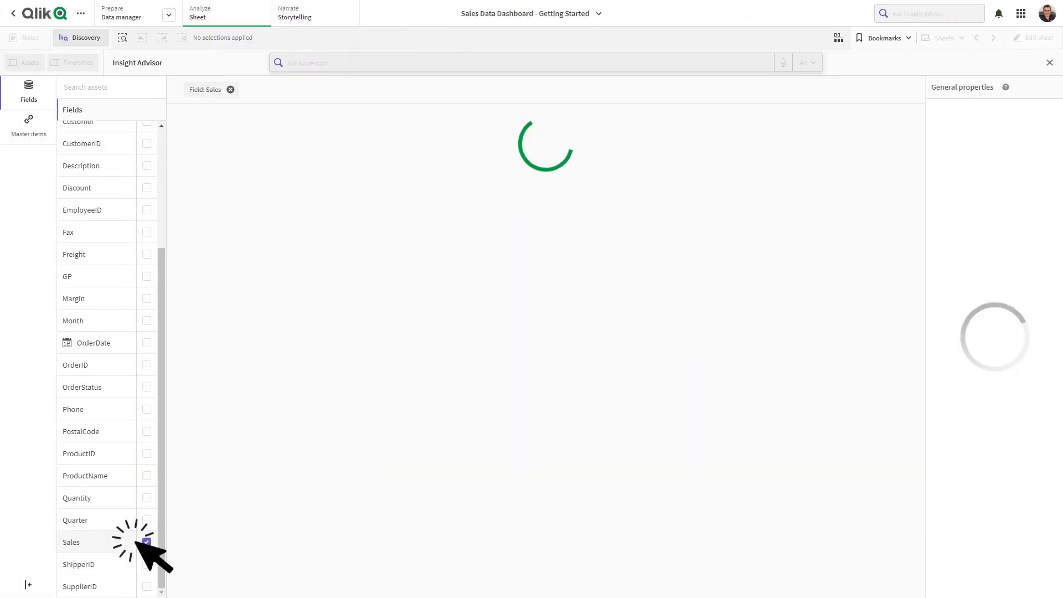
Open the Prepare menu to reach the Vocabulary page
left_click(146, 342)
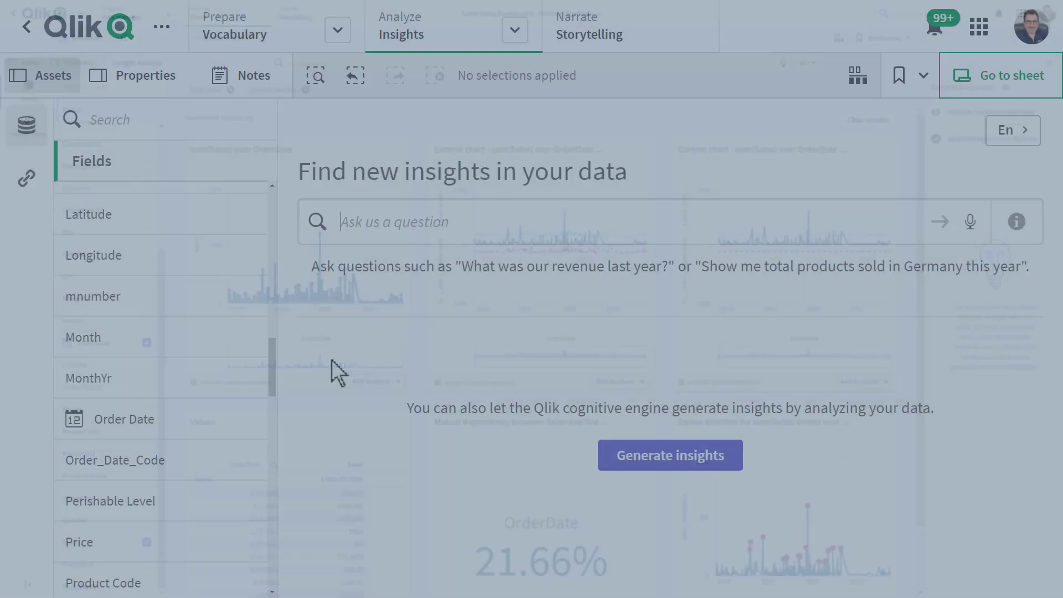
type("how is")
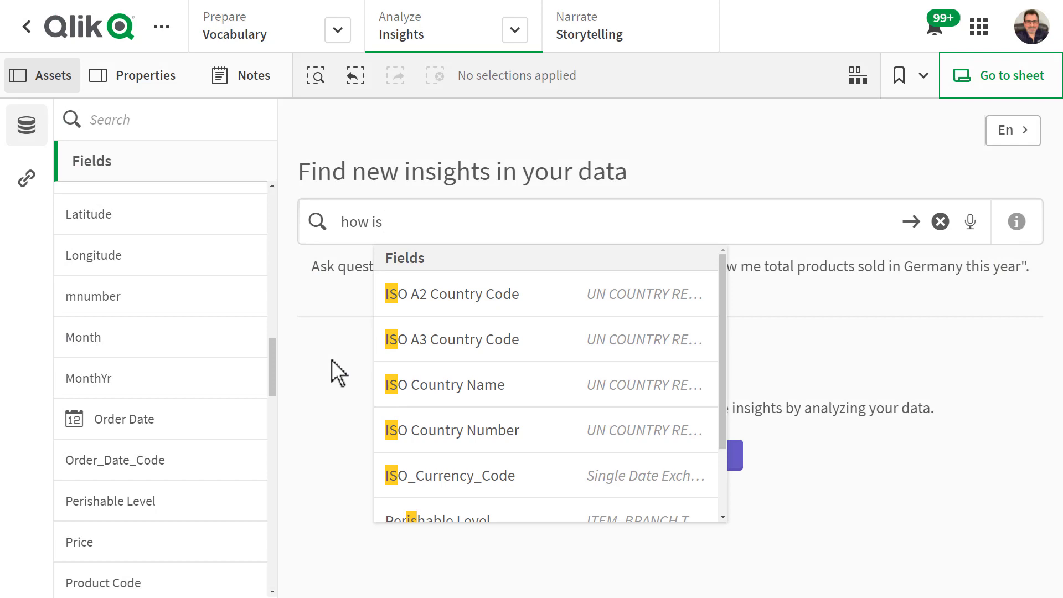
type(" my business do")
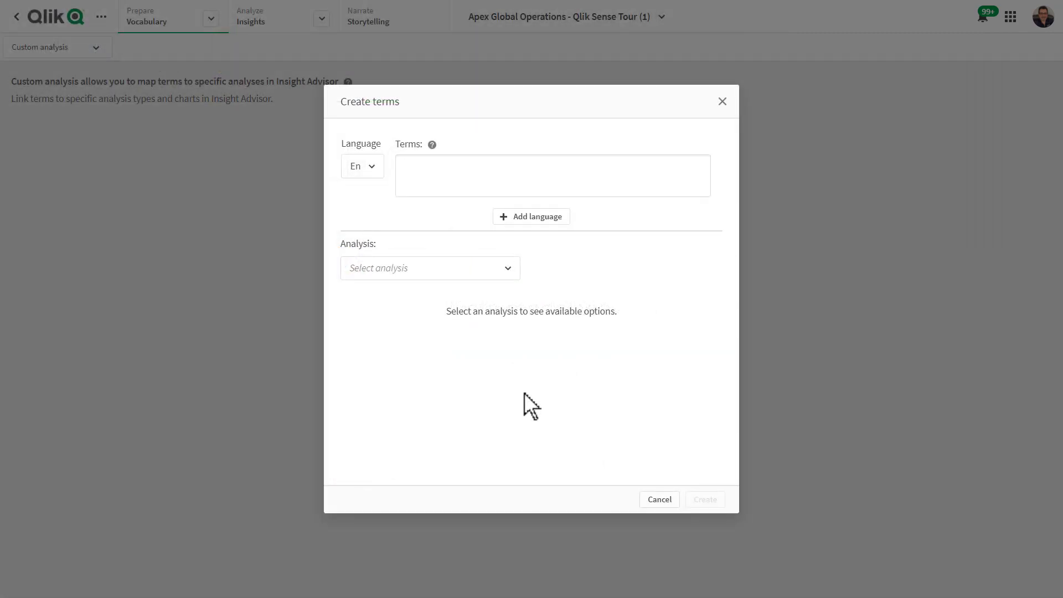
Add the term 'how is my business doing' as a Trend analysis with one dimension, measure and temporal field
left_click(380, 171)
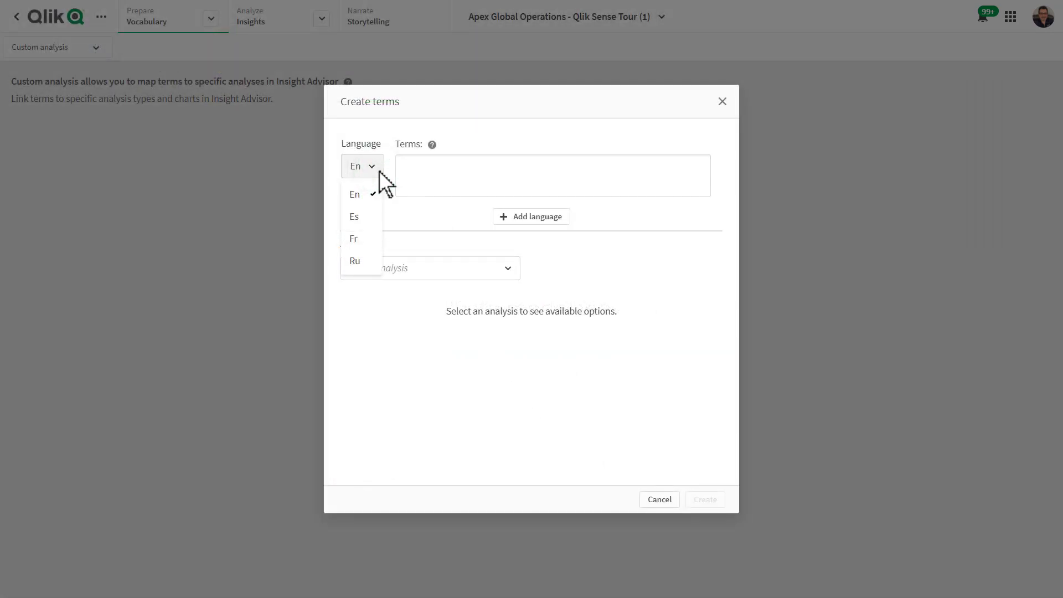
left_click(430, 176)
type("how is my business doing")
key("Return")
left_click(424, 269)
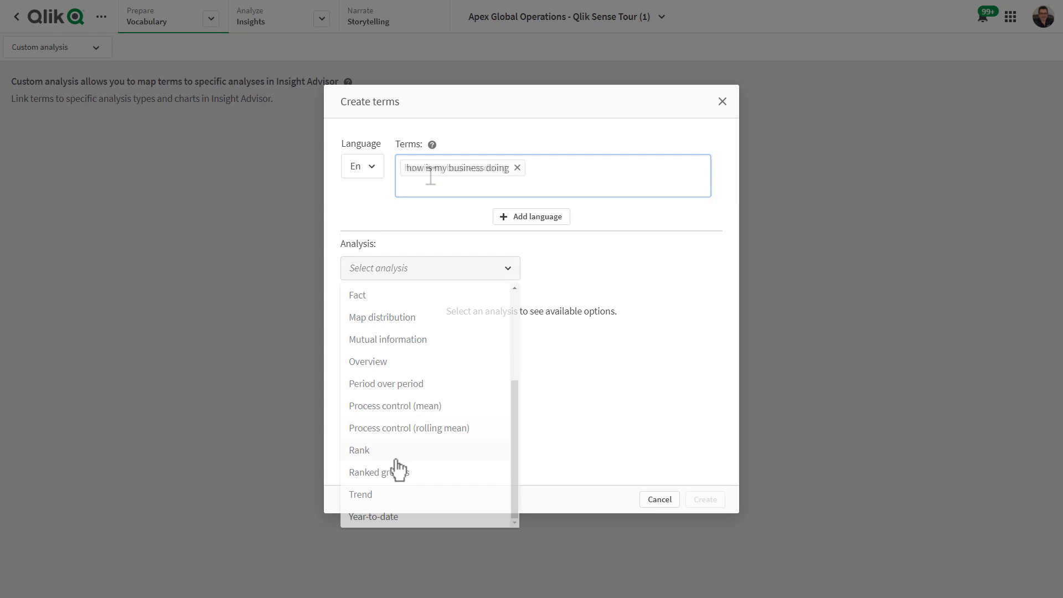
left_click(389, 497)
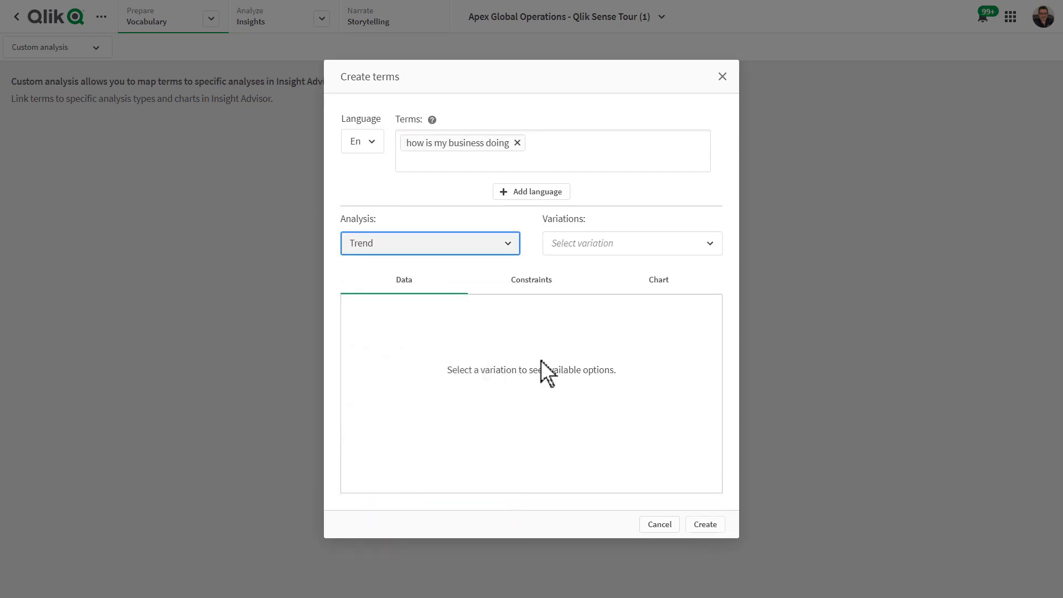
left_click(623, 250)
left_click(607, 295)
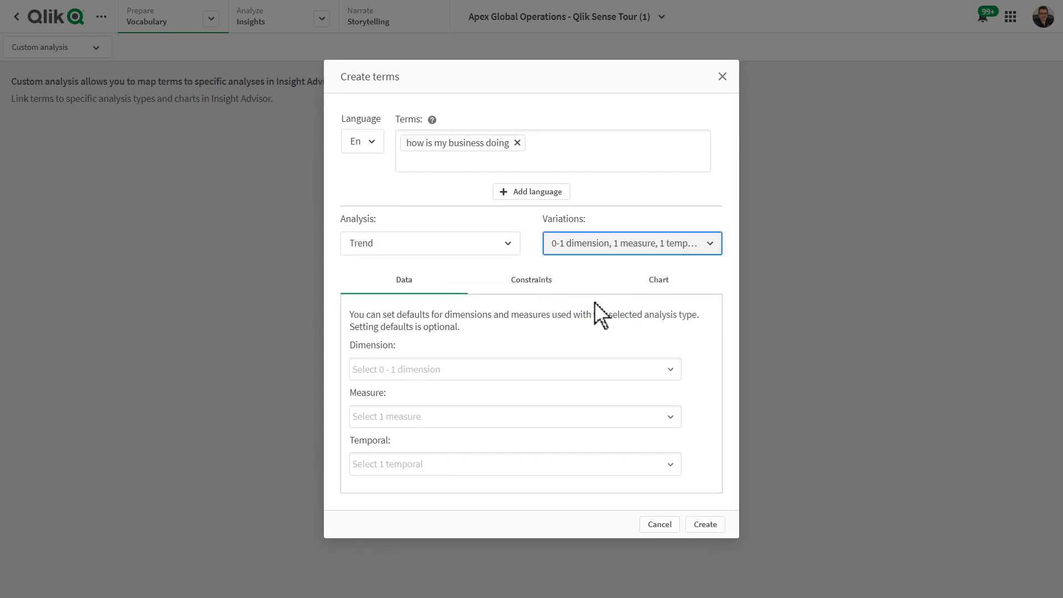
Set the defaults, including Order Date as temporal field, and create the custom term
left_click(491, 369)
left_click(474, 463)
left_click(437, 401)
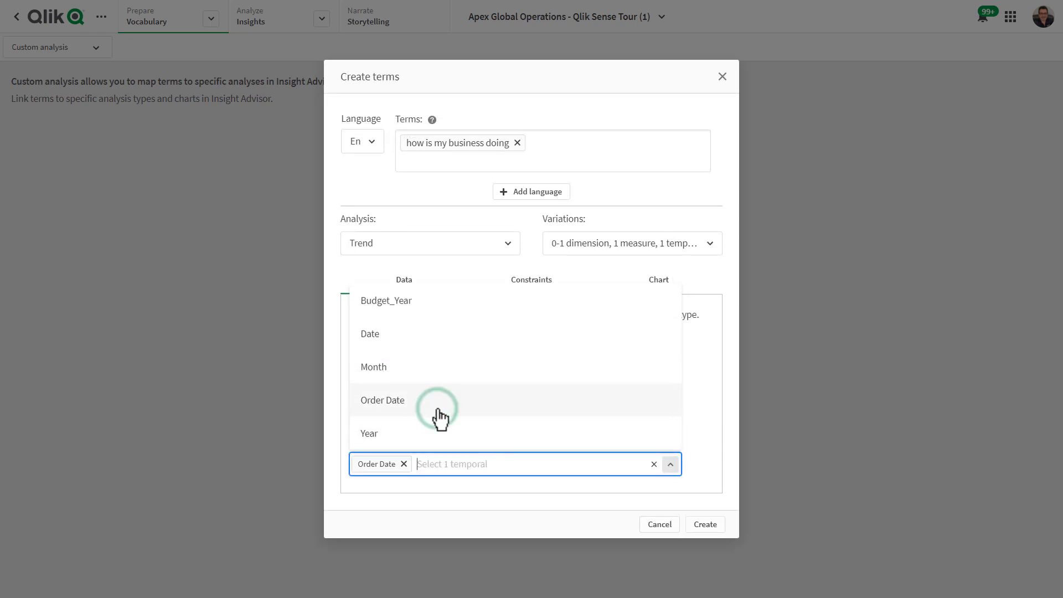
left_click(708, 526)
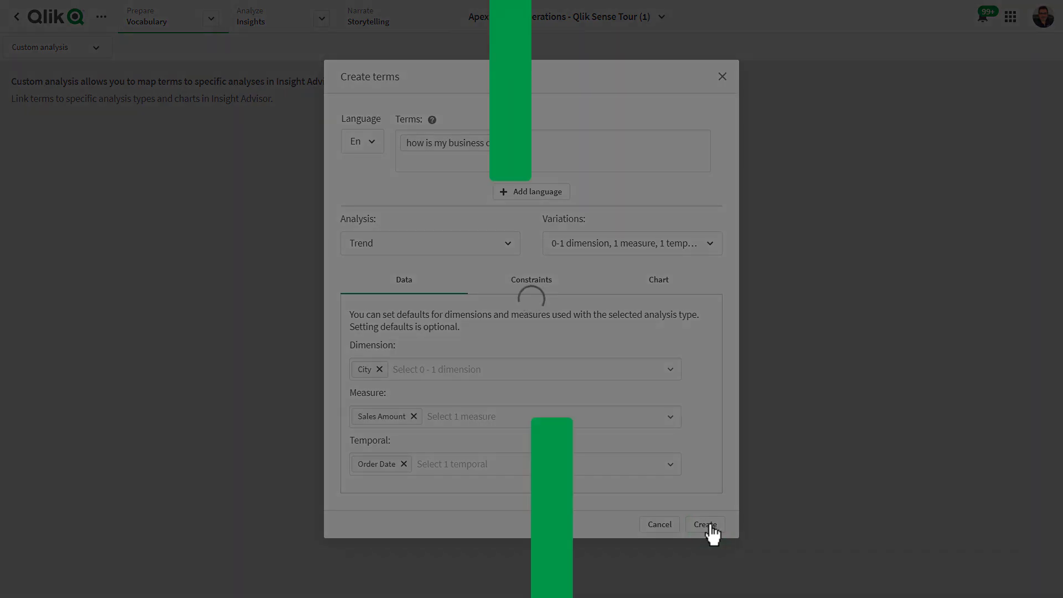
type("how i")
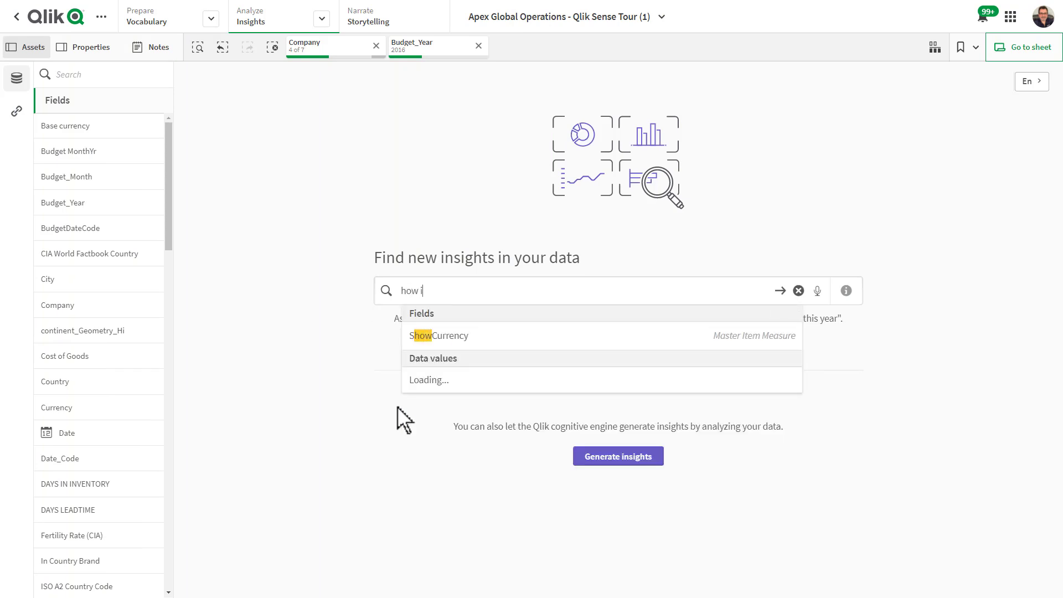
type("s my business do")
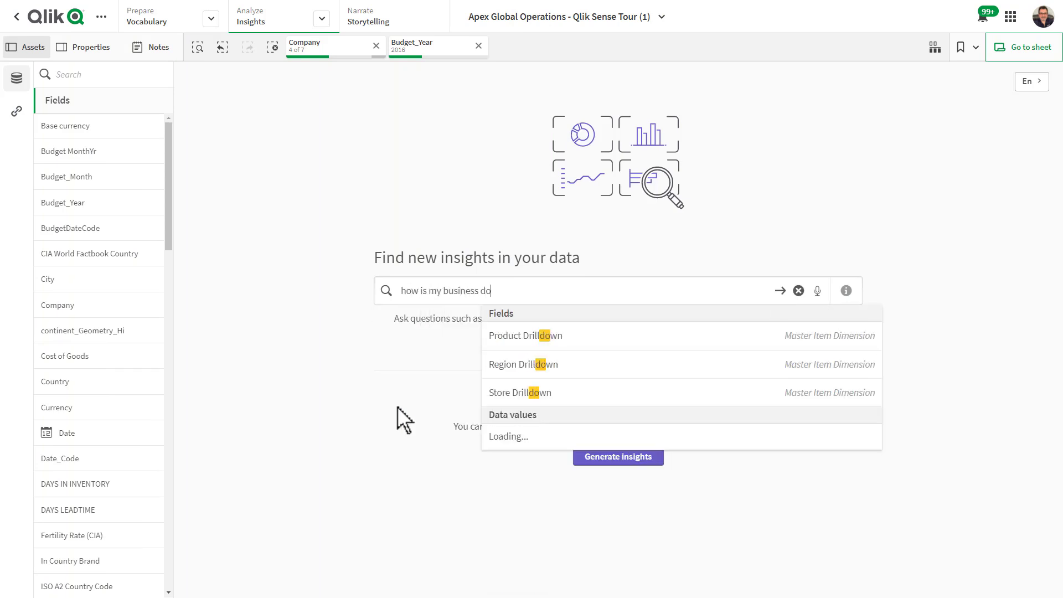
type("ing")
Ask 'how is my business doing' and filter the trend chart to 4/15/2016–7/27/2016
key("Return")
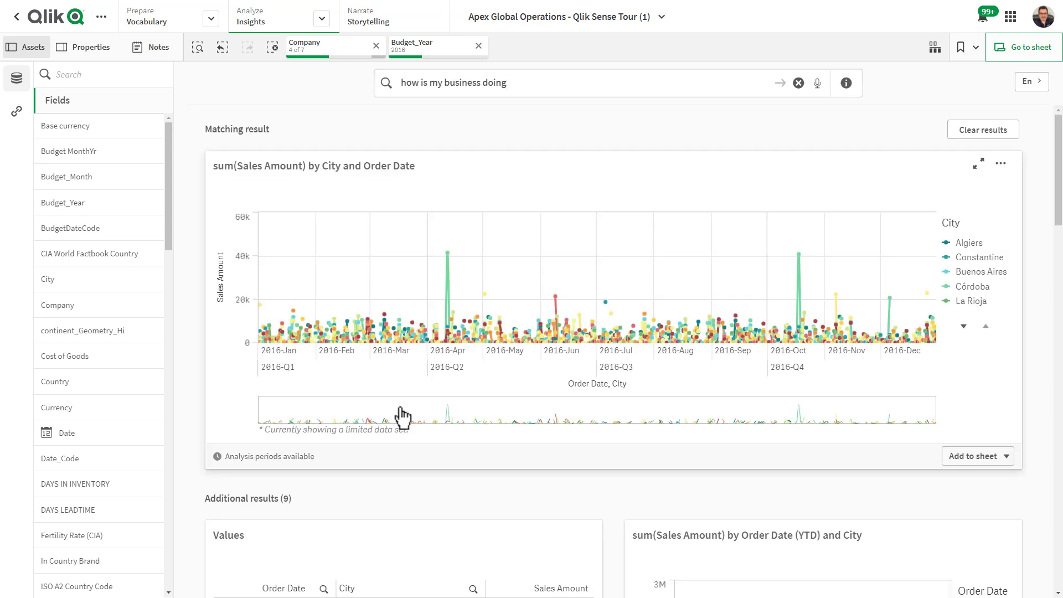
left_click_drag(456, 363, 646, 364)
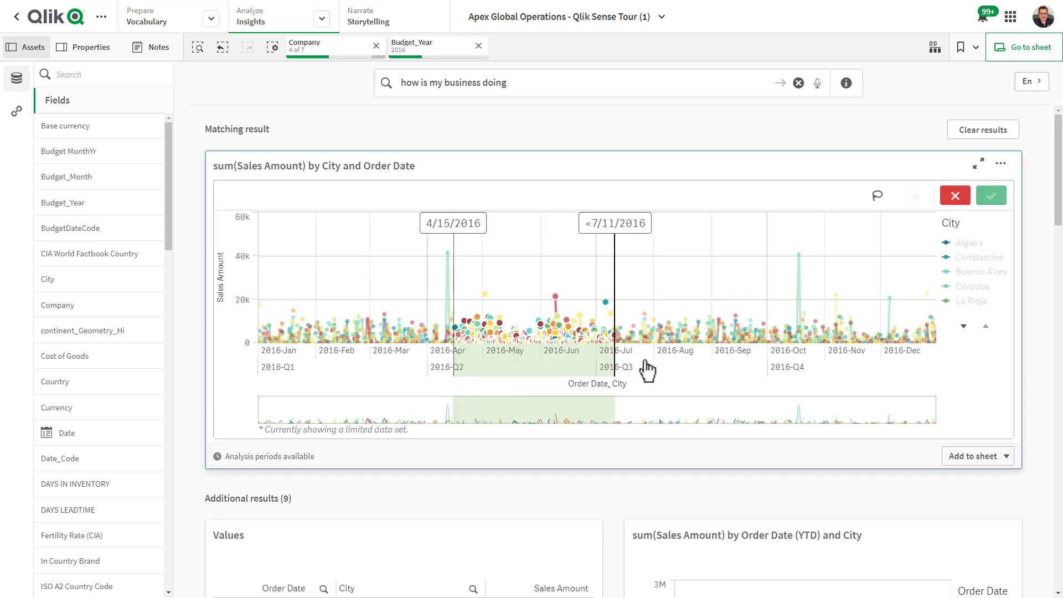
left_click(992, 196)
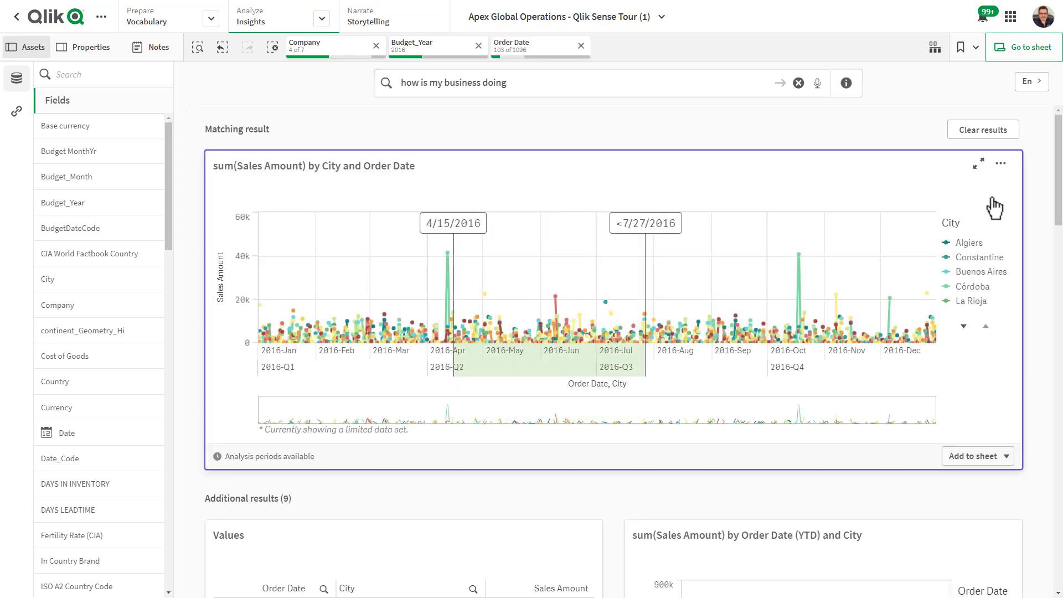